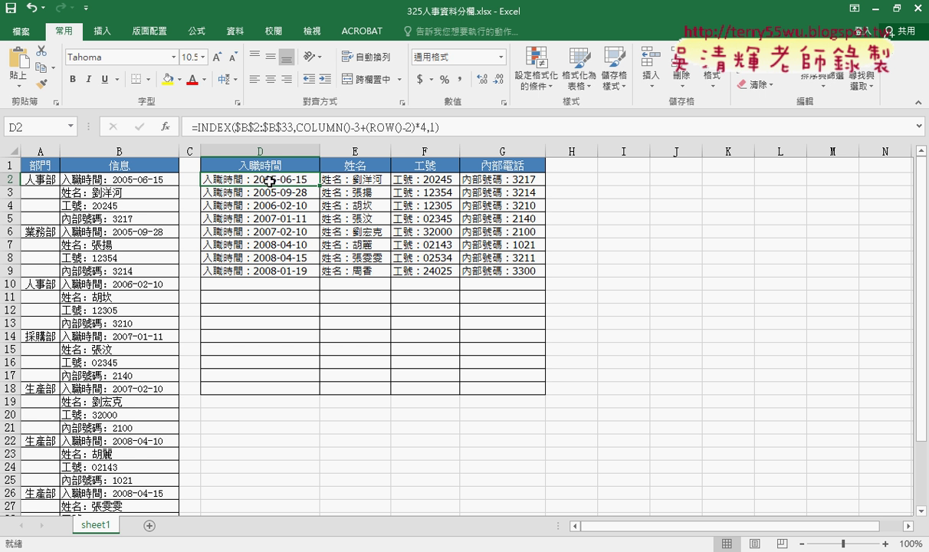
Step: Paste D2:G9 back over itself as values only, then delete the 入職時間： label from D2's date
left_click_drag(283, 181, 473, 268)
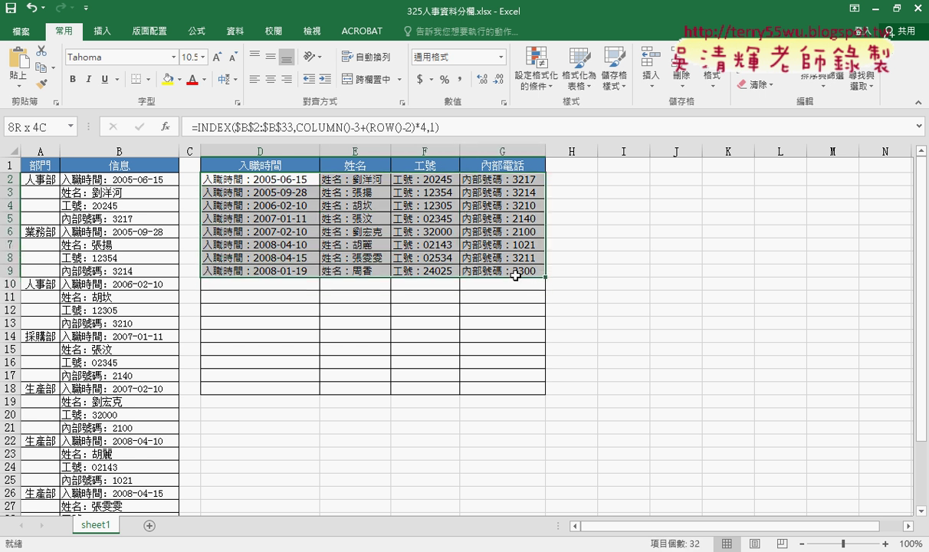
left_click(265, 180)
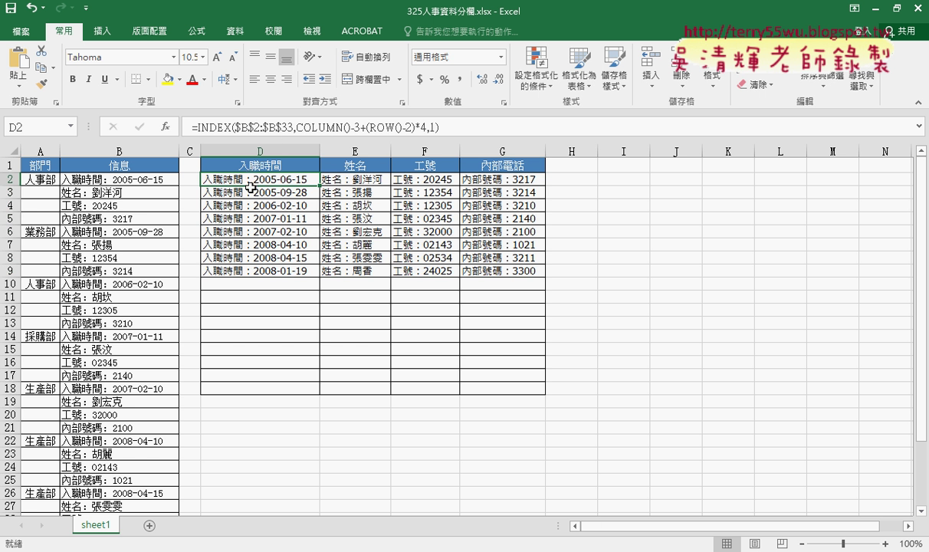
left_click_drag(250, 185, 509, 267)
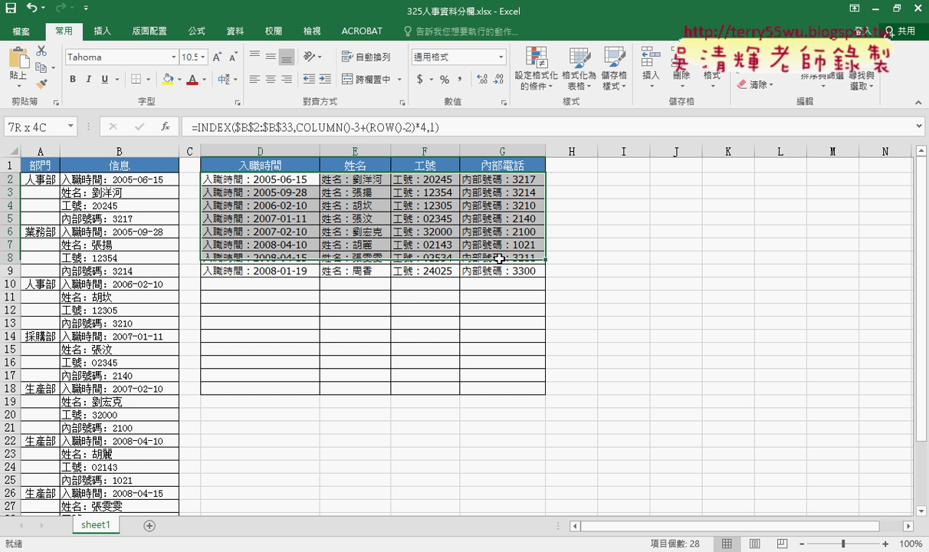
key("ctrl+c")
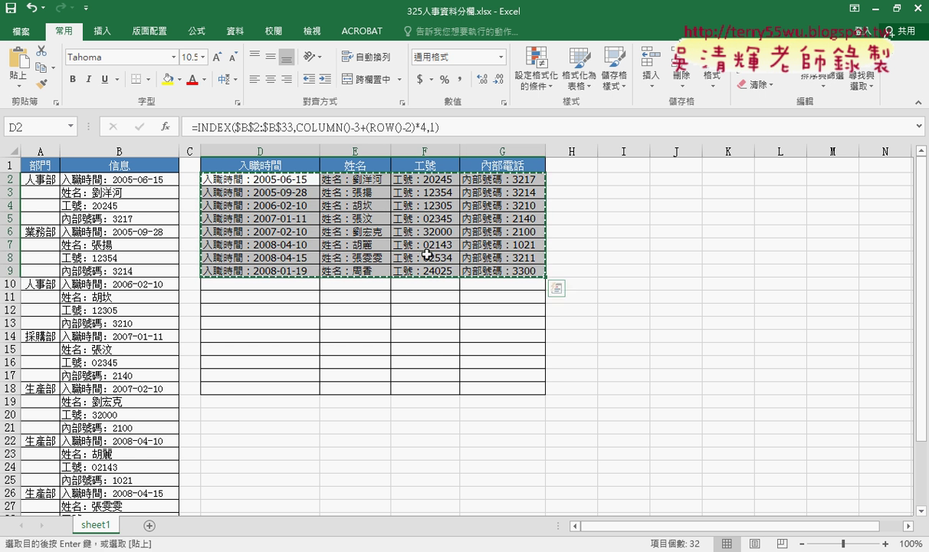
right_click(383, 222)
left_click(427, 305)
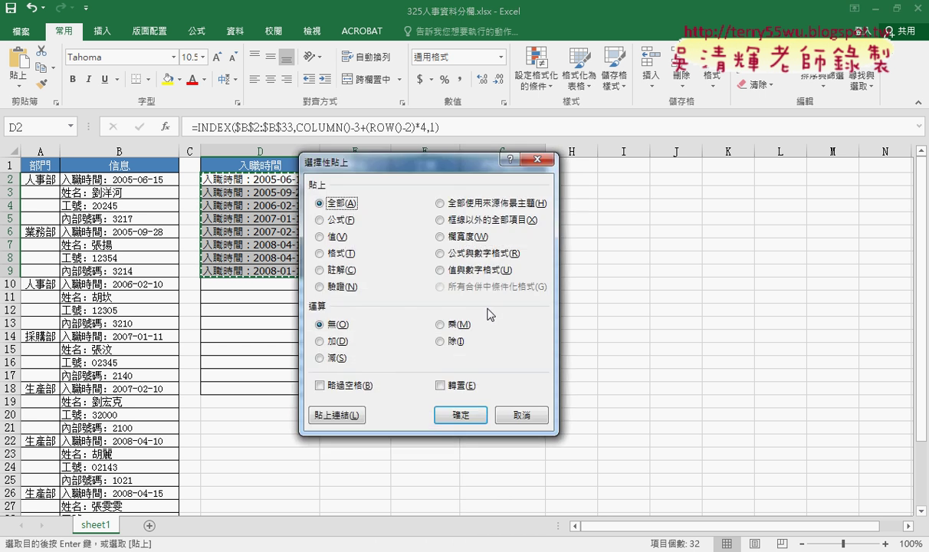
left_click(322, 237)
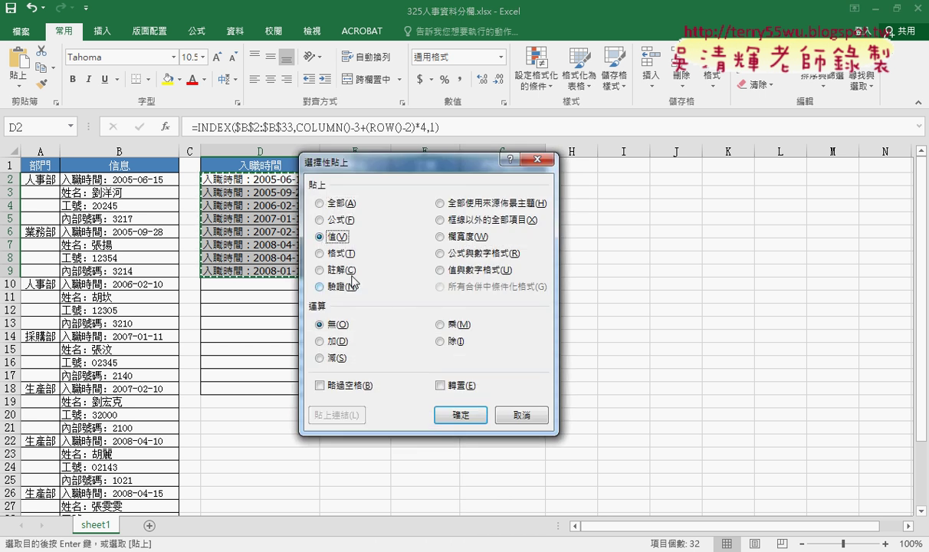
left_click(460, 415)
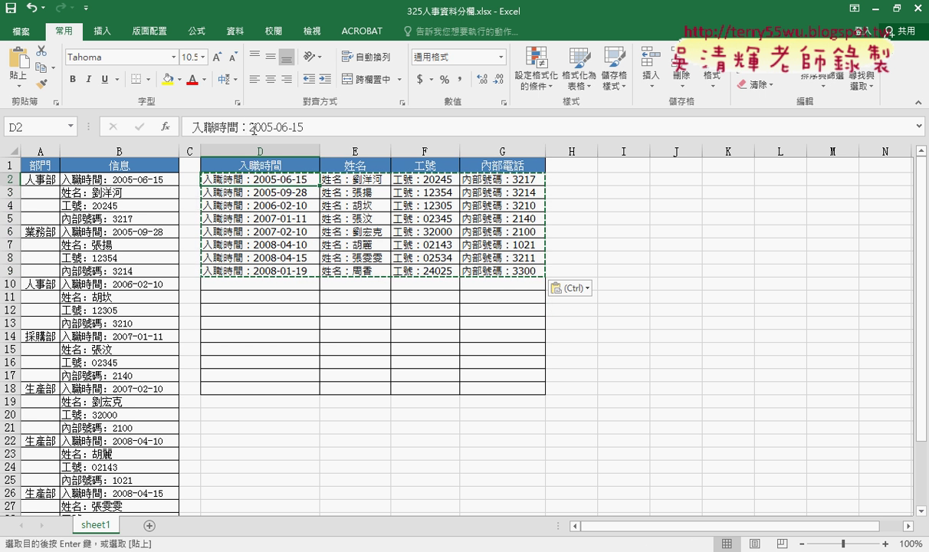
left_click_drag(247, 127, 191, 126)
key("Delete")
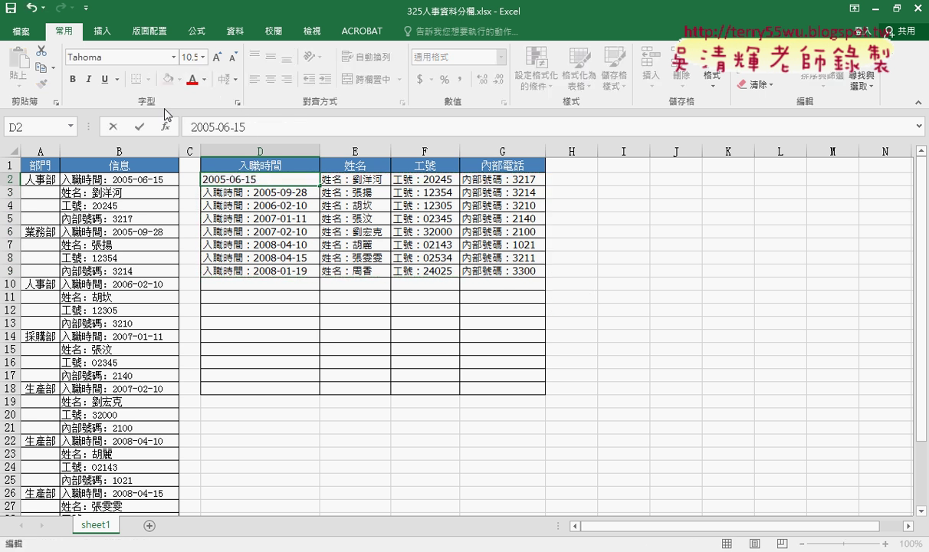
Step: Remove the 姓名： label from E2, then undo the E2 and D2 label edits
left_click(140, 128)
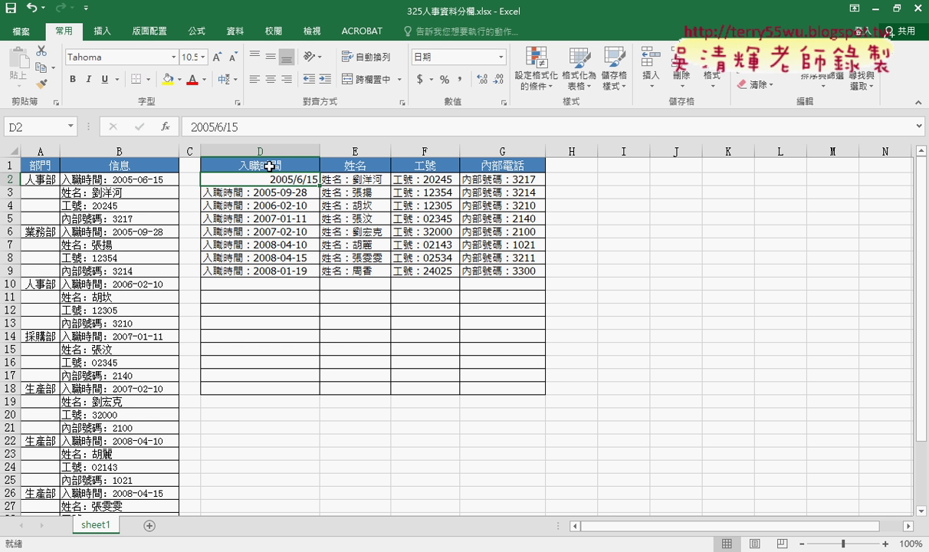
left_click(335, 175)
left_click_drag(191, 128, 217, 127)
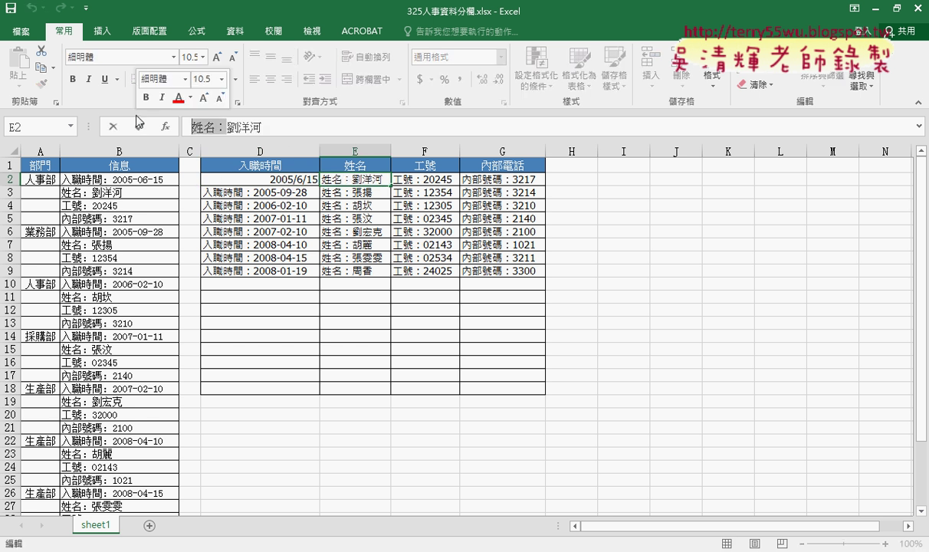
key("Delete")
left_click(139, 129)
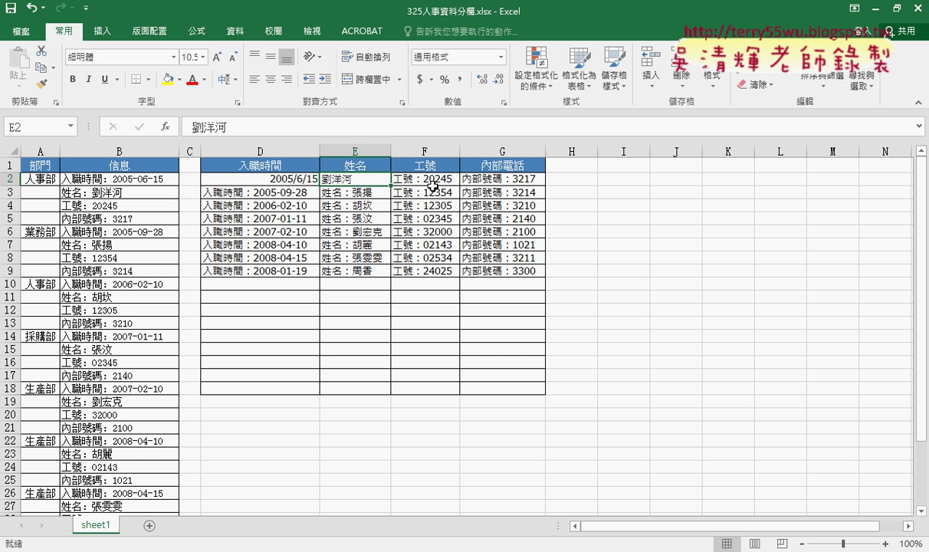
key("ctrl+z")
key("ctrl+z")
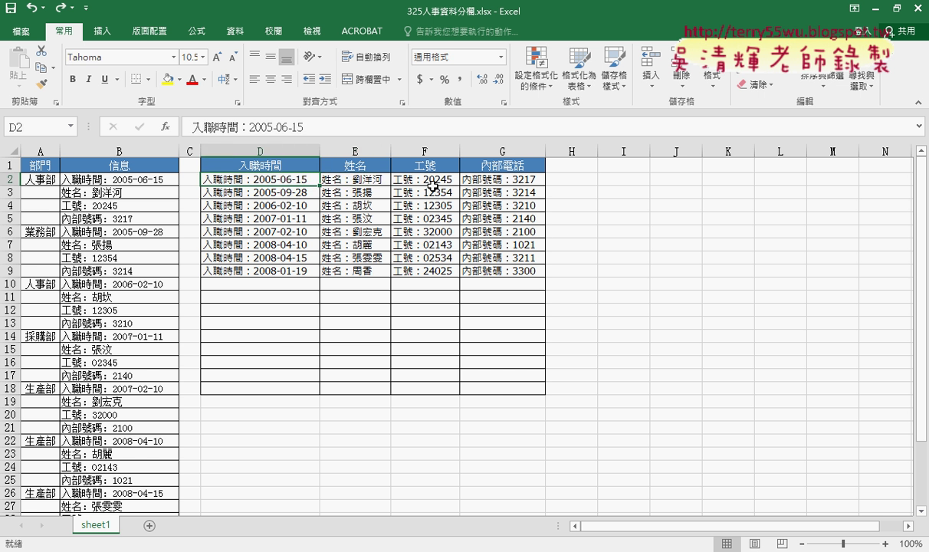
key("ctrl+z")
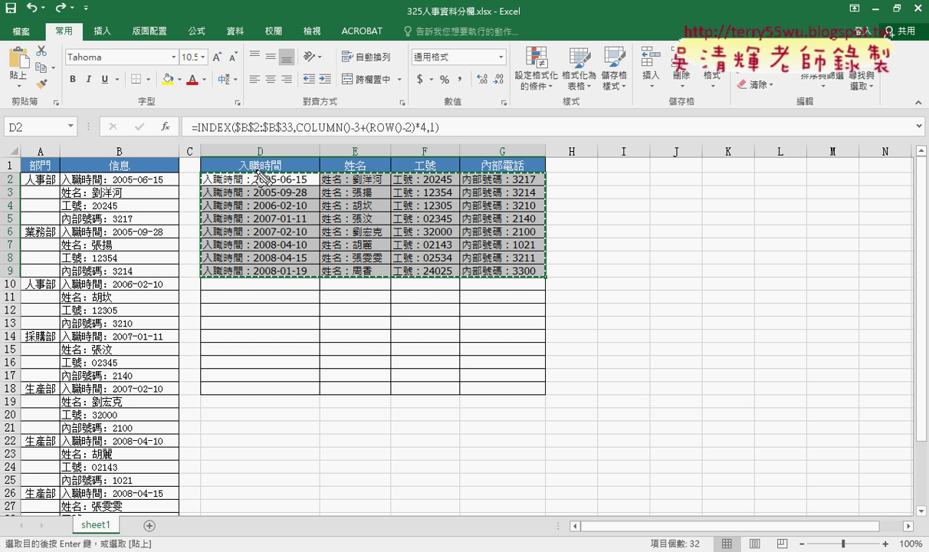
left_click_drag(246, 328, 275, 323)
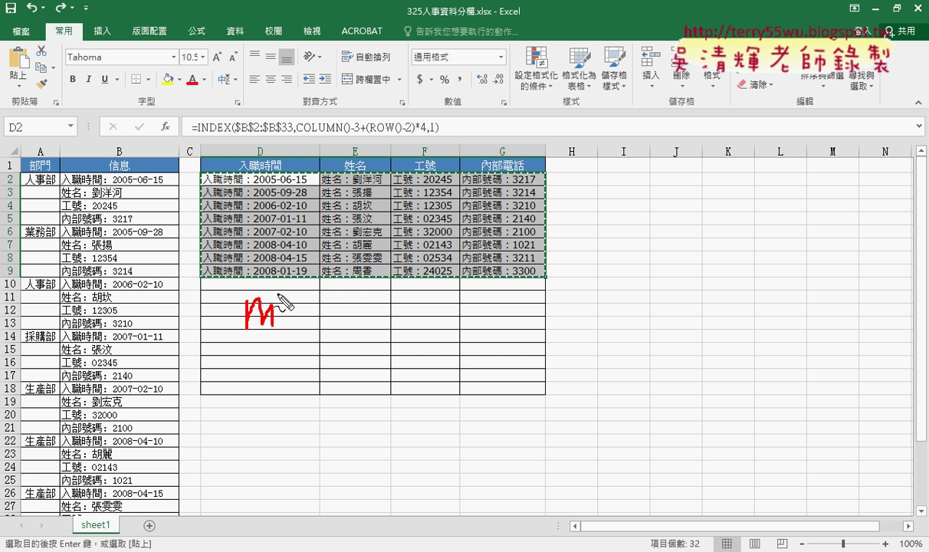
left_click_drag(280, 285, 282, 325)
left_click_drag(322, 264, 322, 311)
left_click_drag(321, 301, 302, 310)
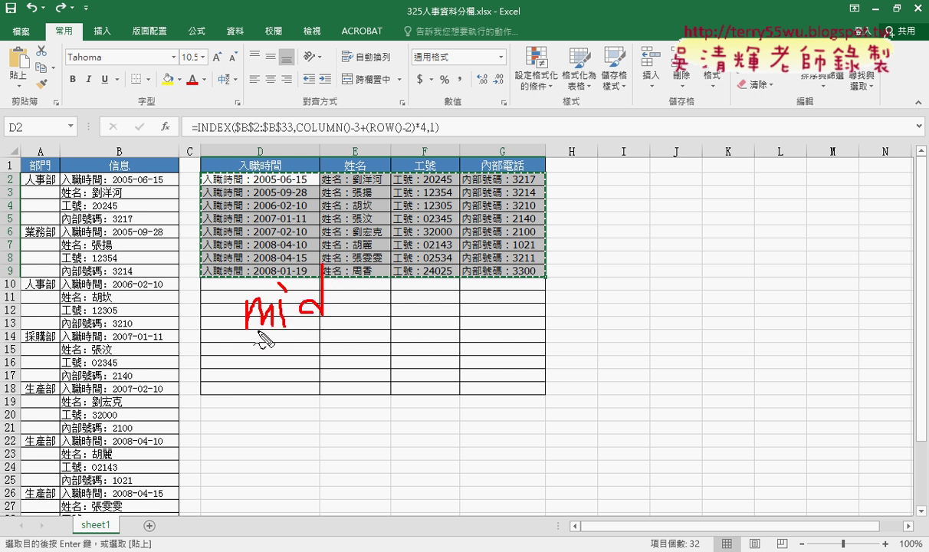
left_click_drag(256, 329, 327, 330)
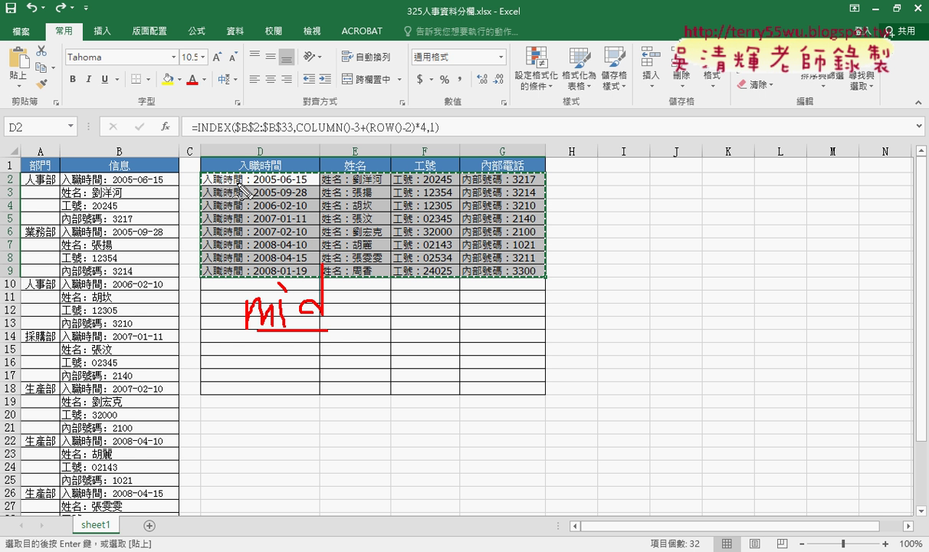
left_click_drag(254, 176, 254, 186)
left_click_drag(309, 175, 309, 187)
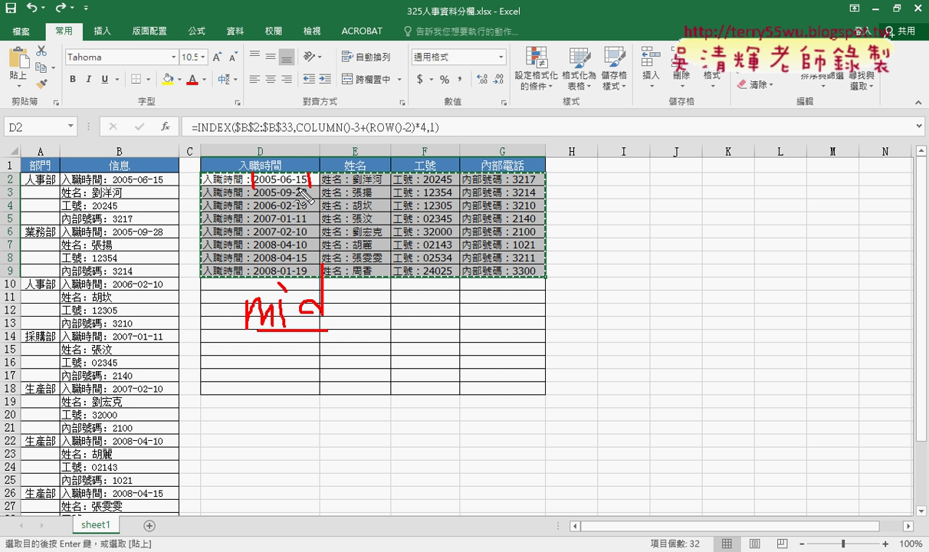
left_click_drag(263, 336, 322, 334)
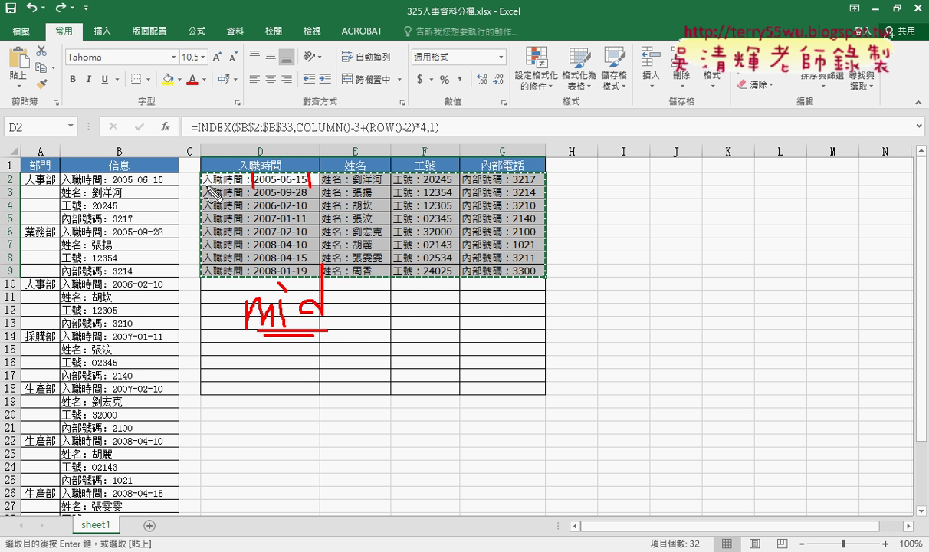
mouse_move(207, 184)
left_mouse_down()
mouse_move(253, 184)
mouse_move(256, 172)
mouse_move(273, 172)
left_mouse_up()
left_click_drag(344, 172, 528, 171)
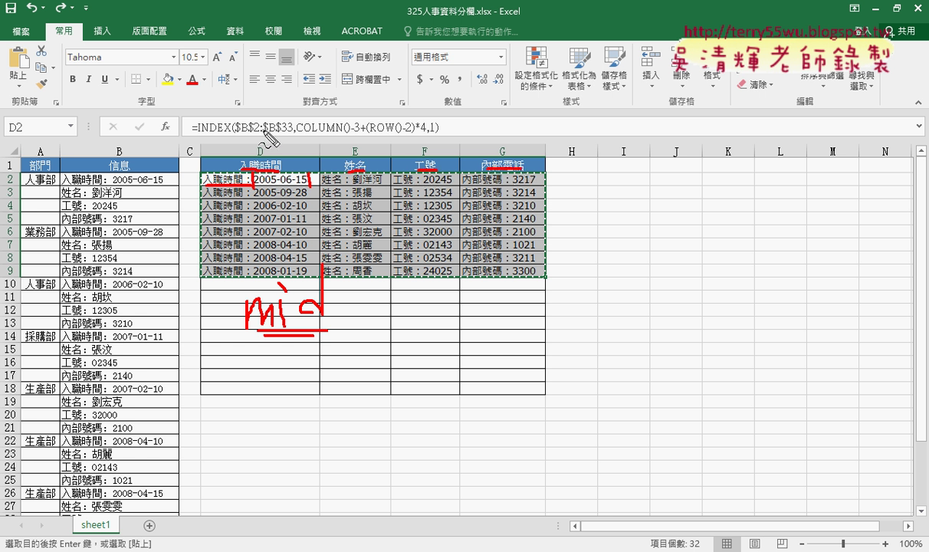
left_click_drag(268, 130, 269, 150)
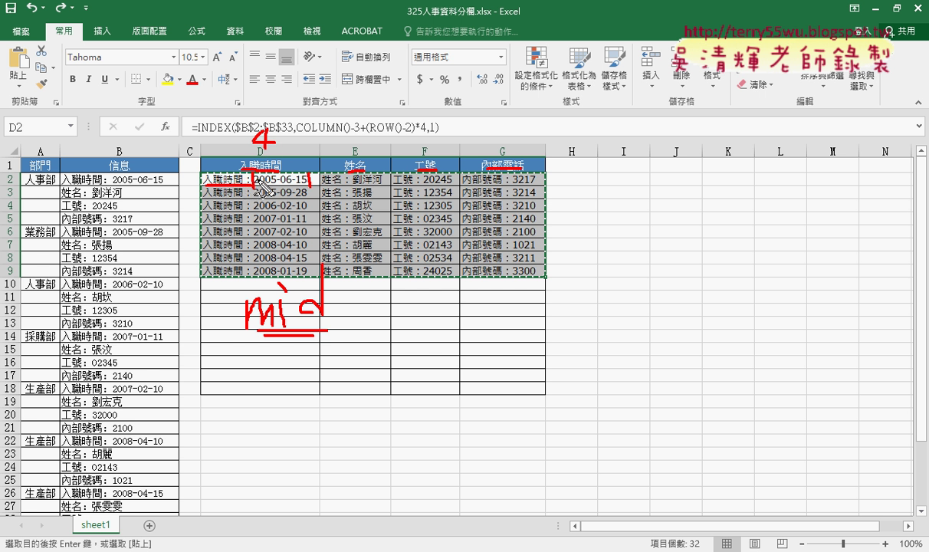
mouse_move(235, 177)
left_mouse_down()
mouse_move(272, 160)
mouse_move(285, 178)
left_mouse_up()
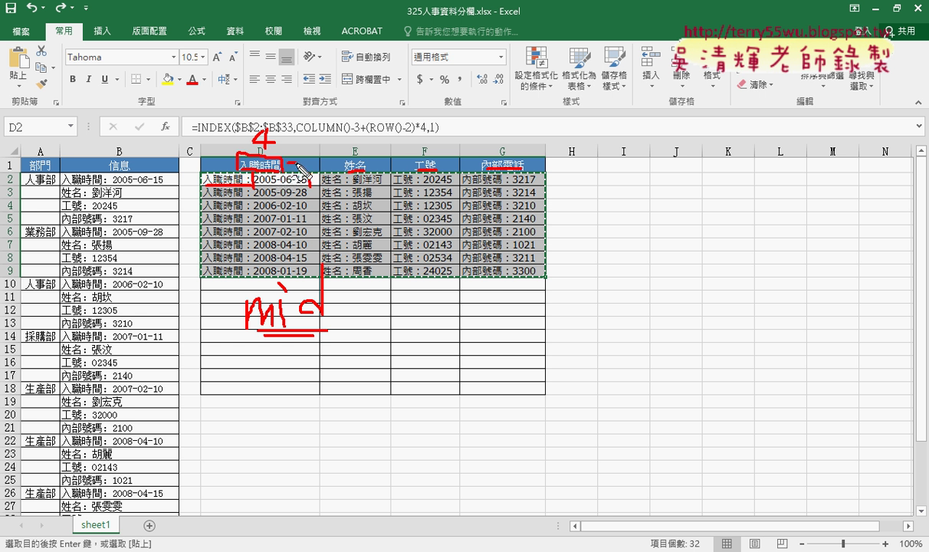
left_click_drag(284, 163, 296, 163)
mouse_move(290, 157)
left_mouse_down()
mouse_move(290, 169)
mouse_move(310, 167)
left_mouse_up()
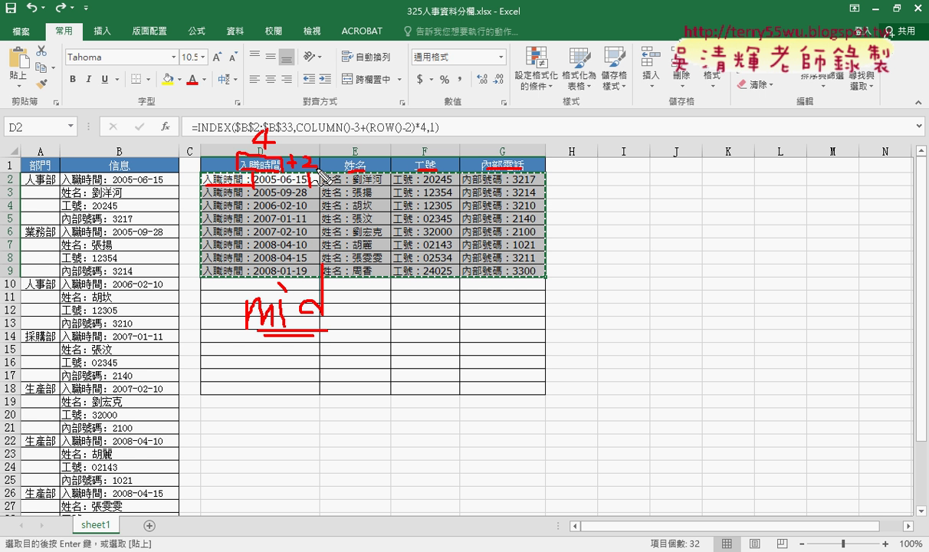
key("Escape")
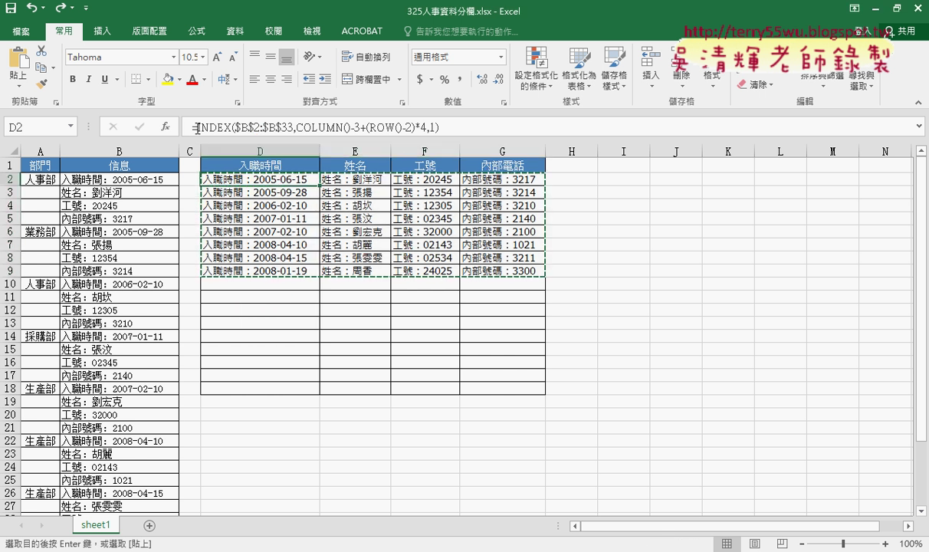
Step: Cut the existing INDEX formula out of D2
left_click_drag(465, 132, 193, 127)
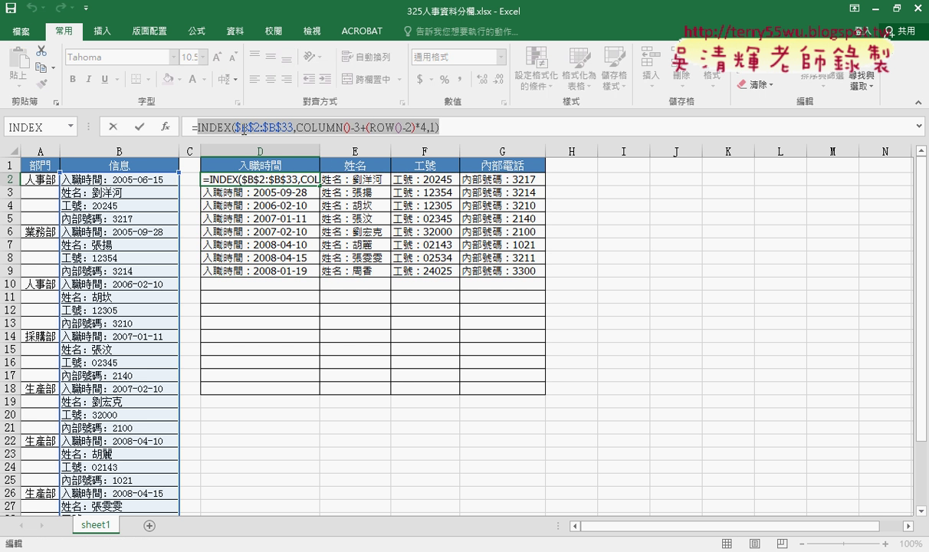
right_click(266, 131)
left_click(292, 140)
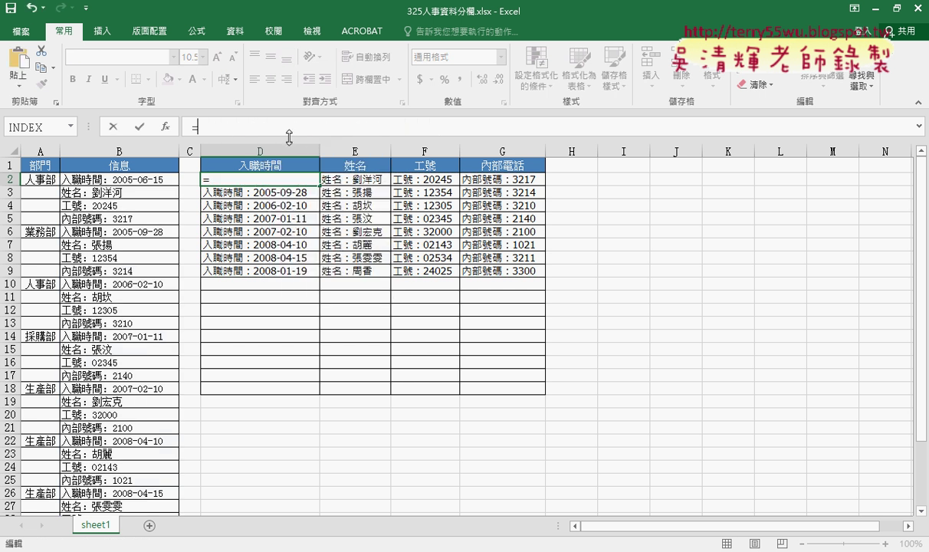
Step: Insert the MID function from the 文字 (Text) function category
left_click(164, 127)
left_click(582, 163)
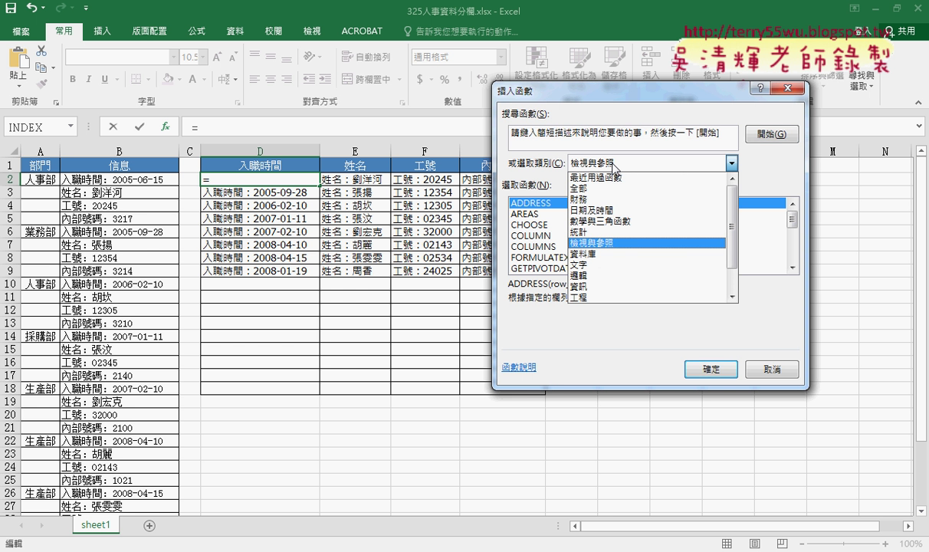
left_click(582, 259)
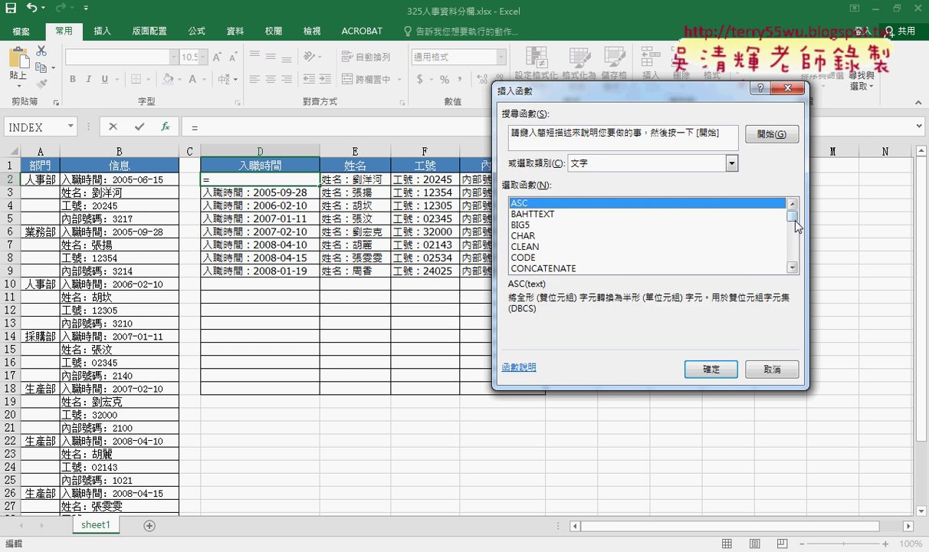
left_click_drag(793, 217, 794, 244)
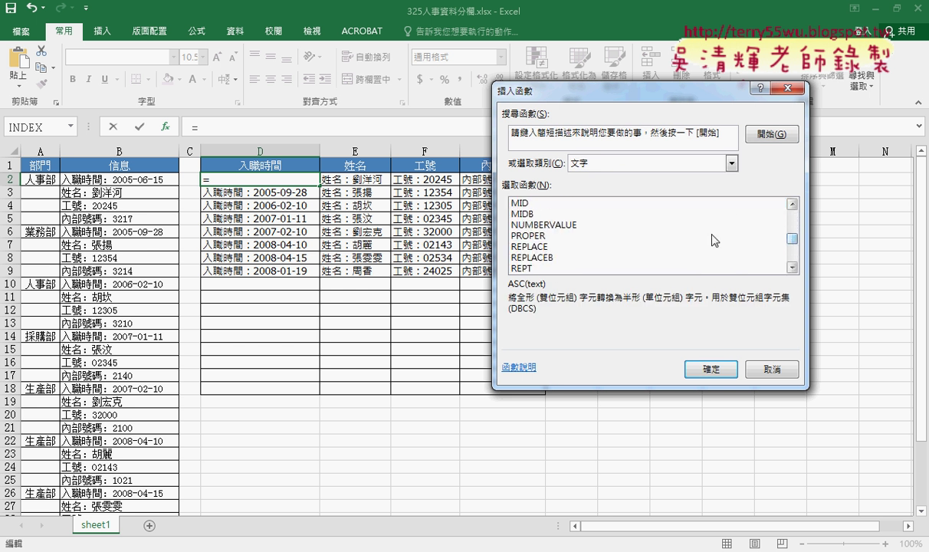
double_click(517, 203)
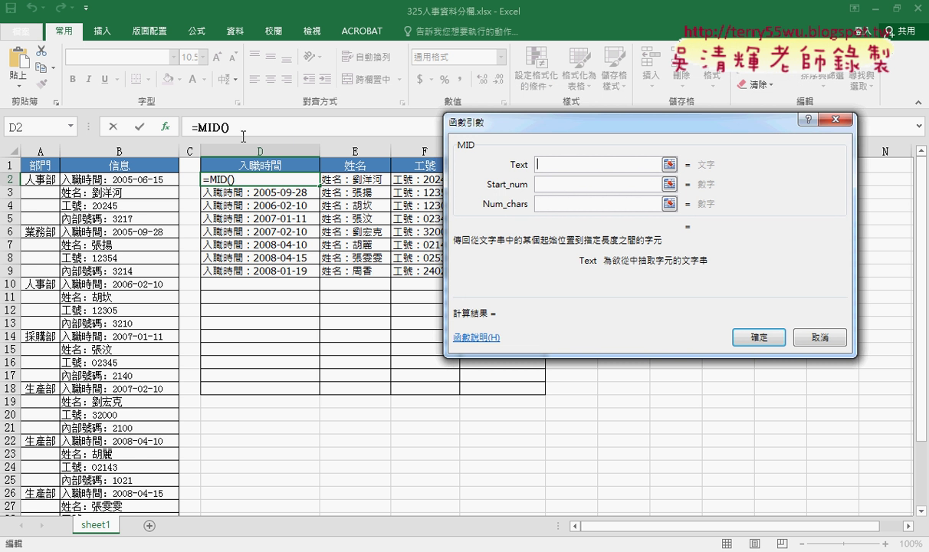
Step: Paste the INDEX expression into MID's Text argument
right_click(541, 167)
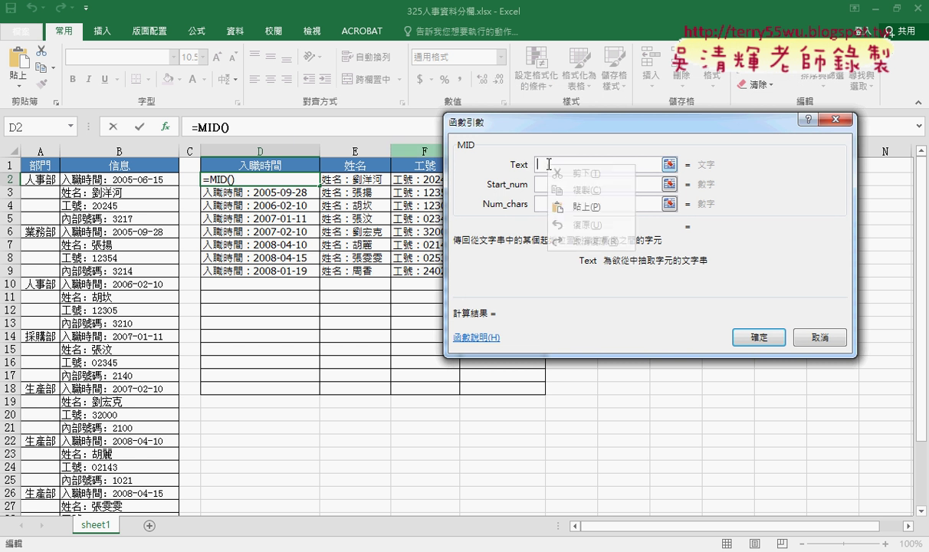
left_click(557, 203)
left_click_drag(638, 165, 441, 156)
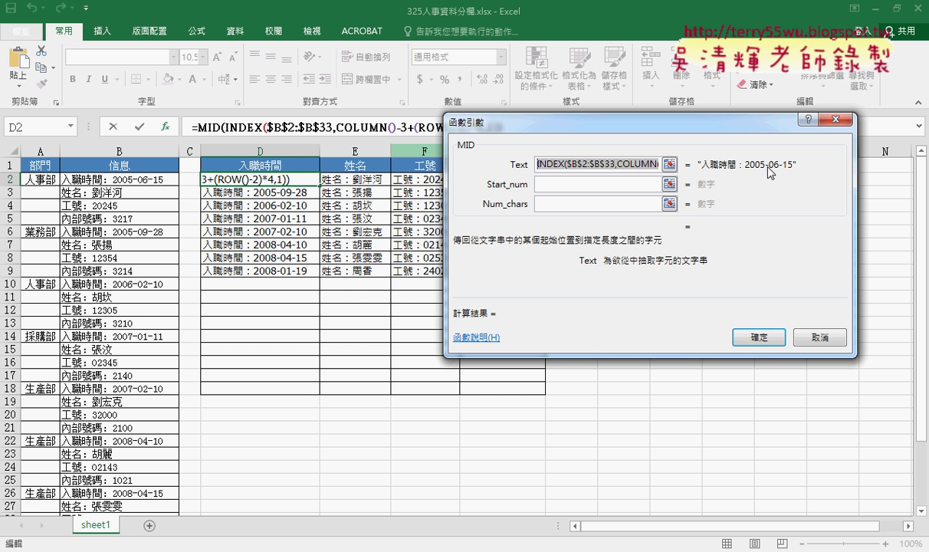
Step: Set MID's Start_num to len(D1)+2
left_click(541, 184)
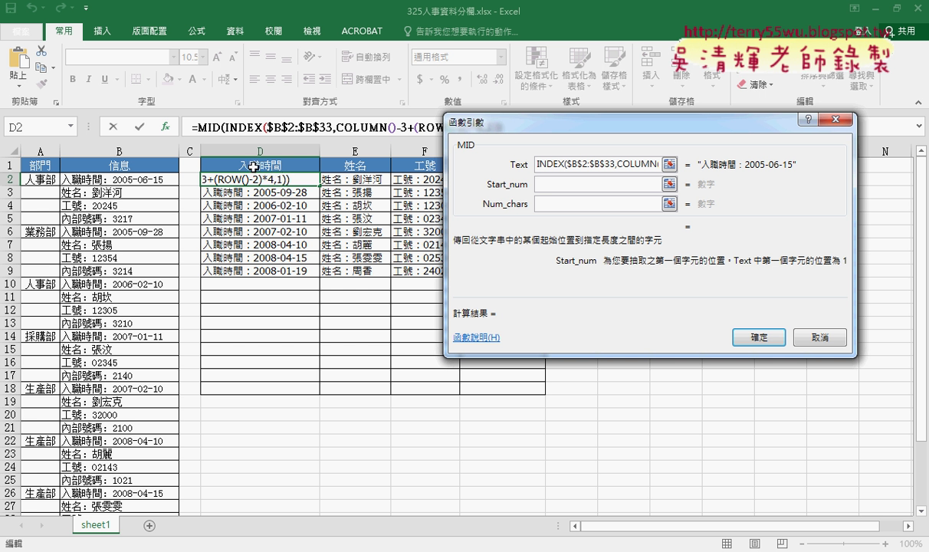
type("1")
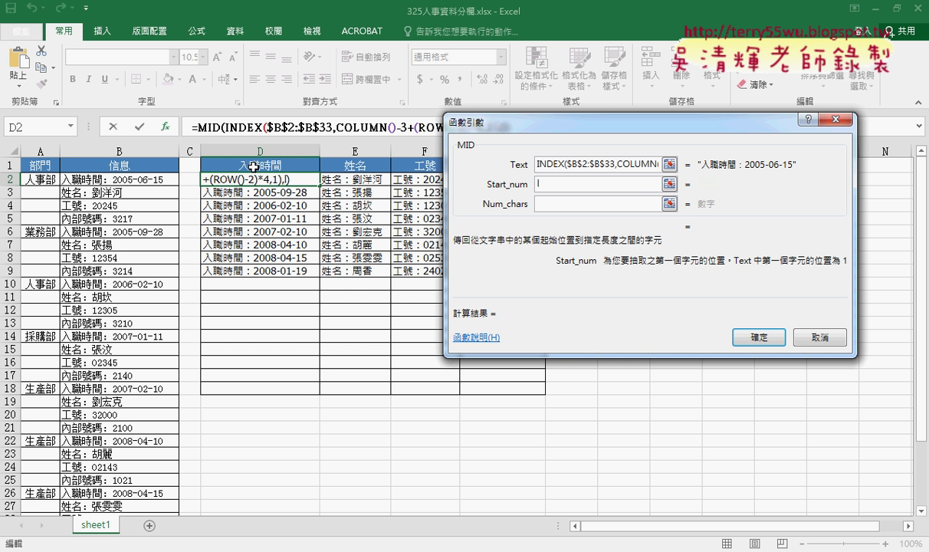
type("en")
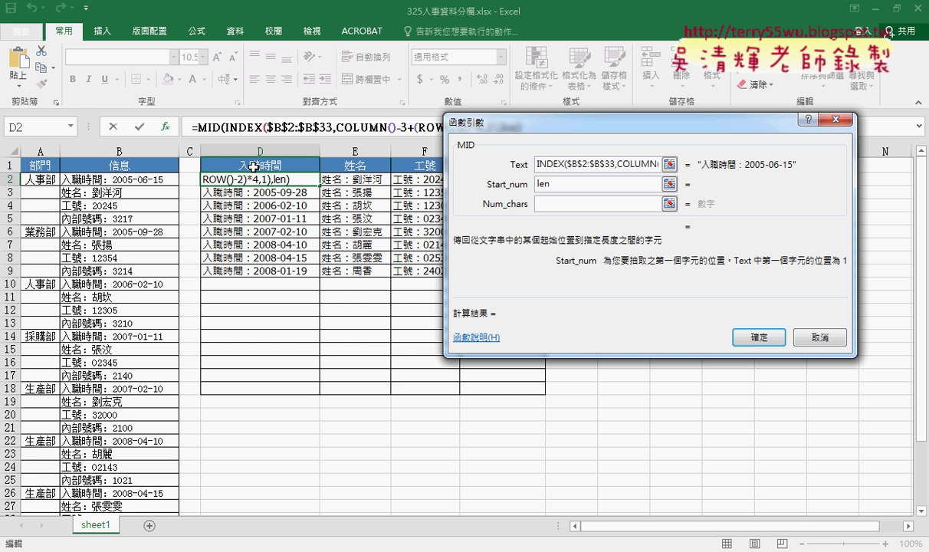
type("(")
left_click(257, 166)
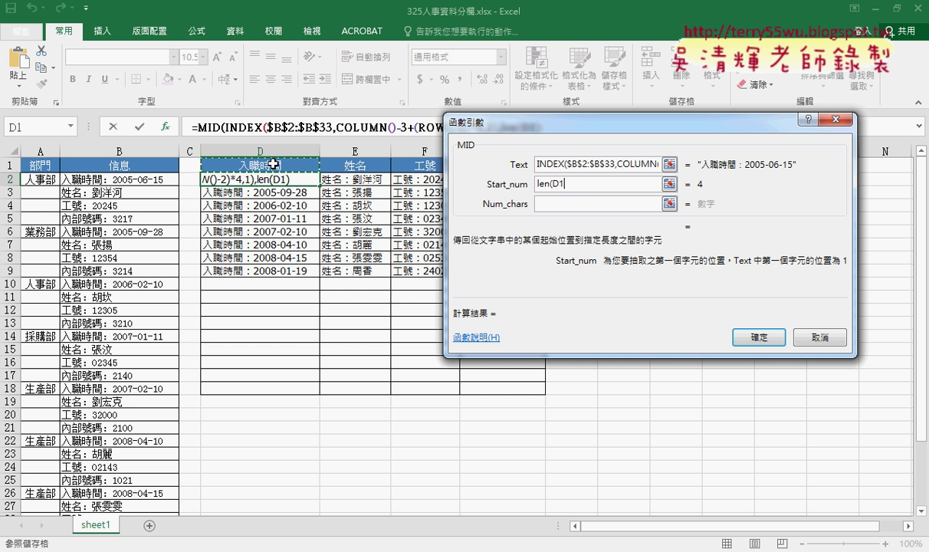
type(")")
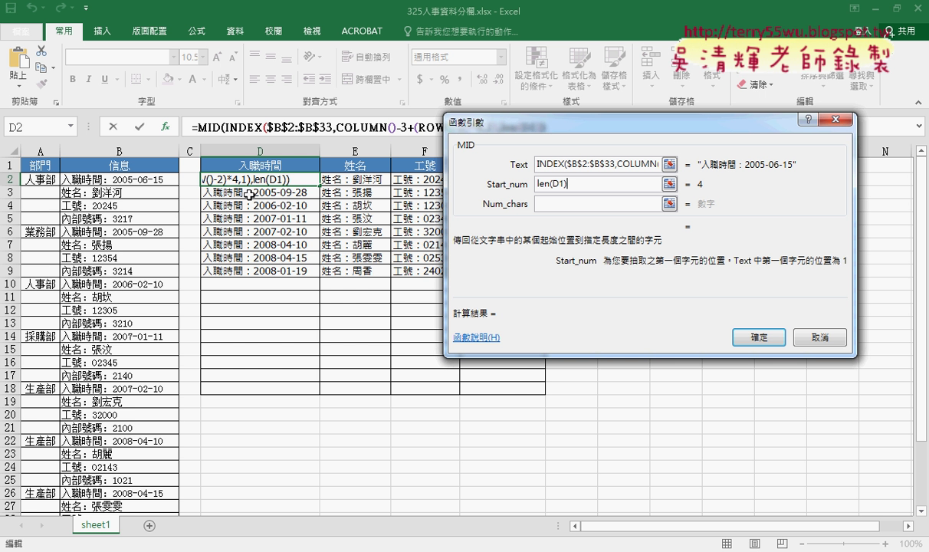
type("+2")
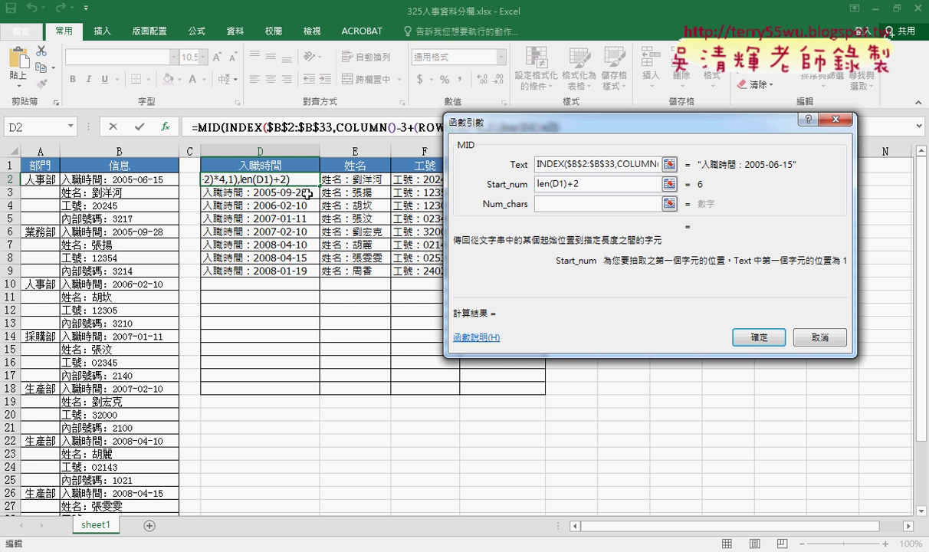
left_click(549, 205)
Step: Enter 99 as MID's Num_chars so the preview shows 2005-06-15
left_click(560, 205)
type("99")
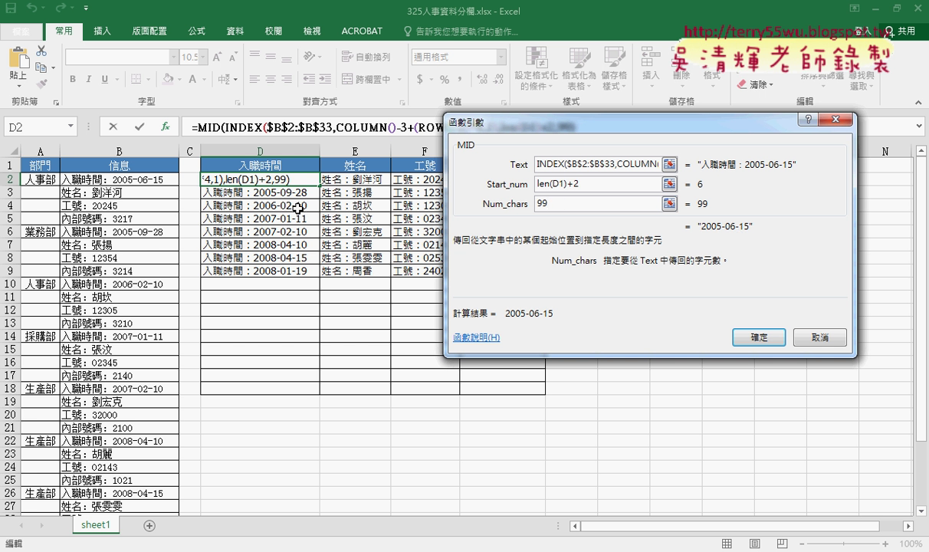
double_click(559, 205)
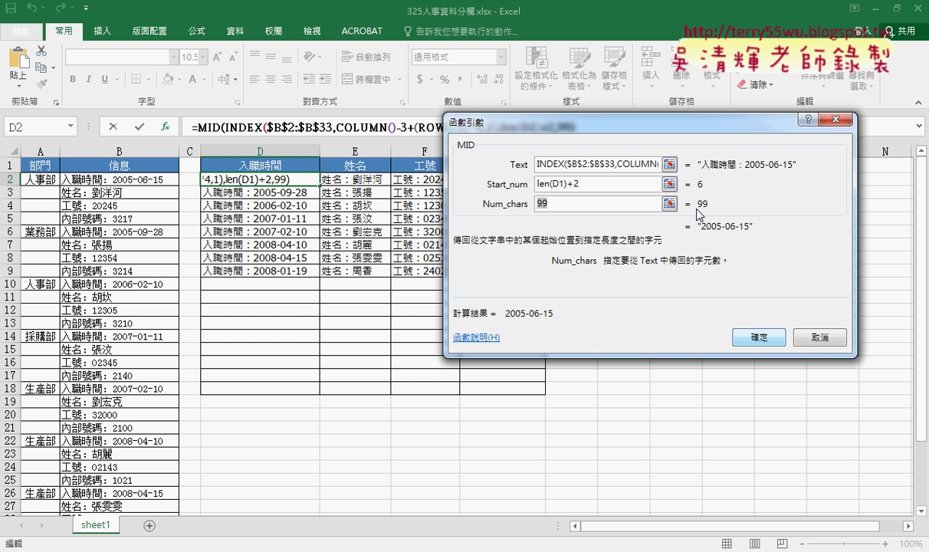
left_click_drag(608, 130, 369, 214)
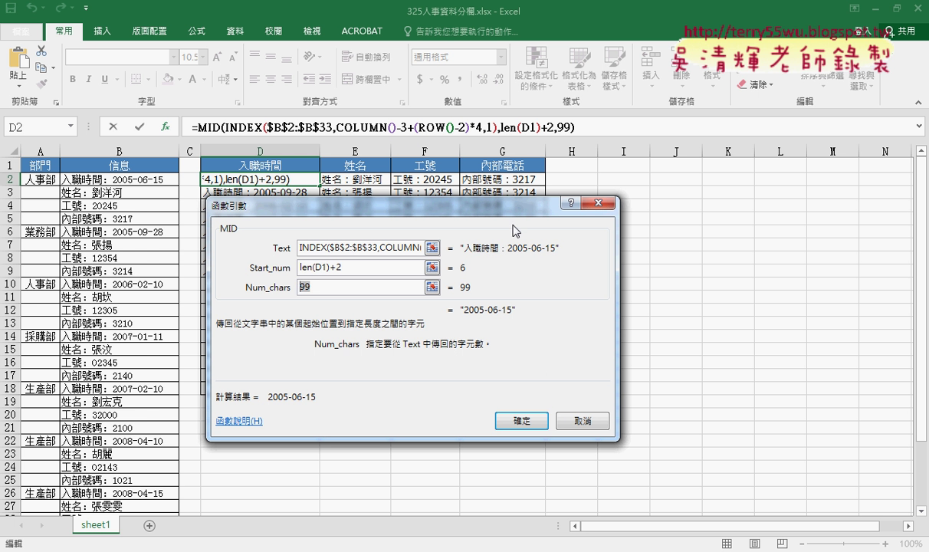
left_click_drag(510, 213, 656, 254)
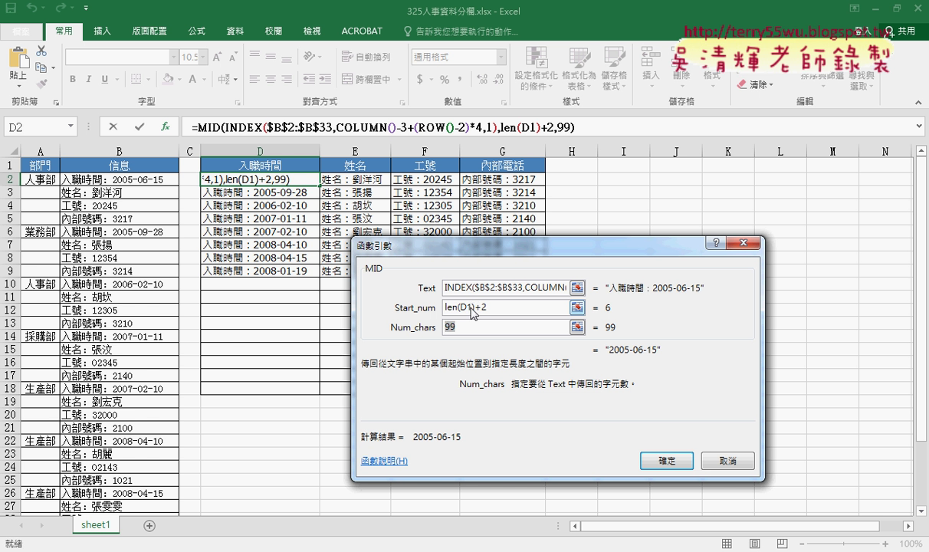
double_click(465, 307)
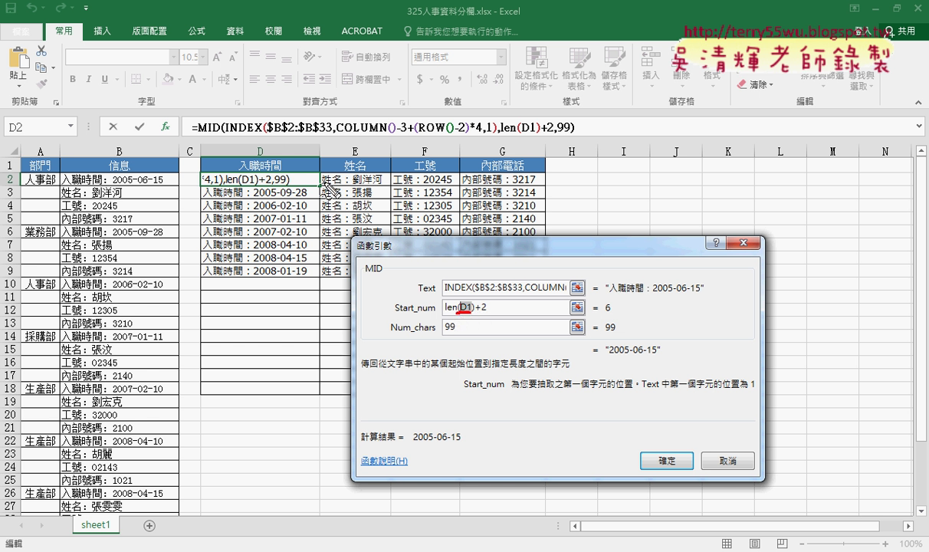
left_click_drag(321, 183, 464, 181)
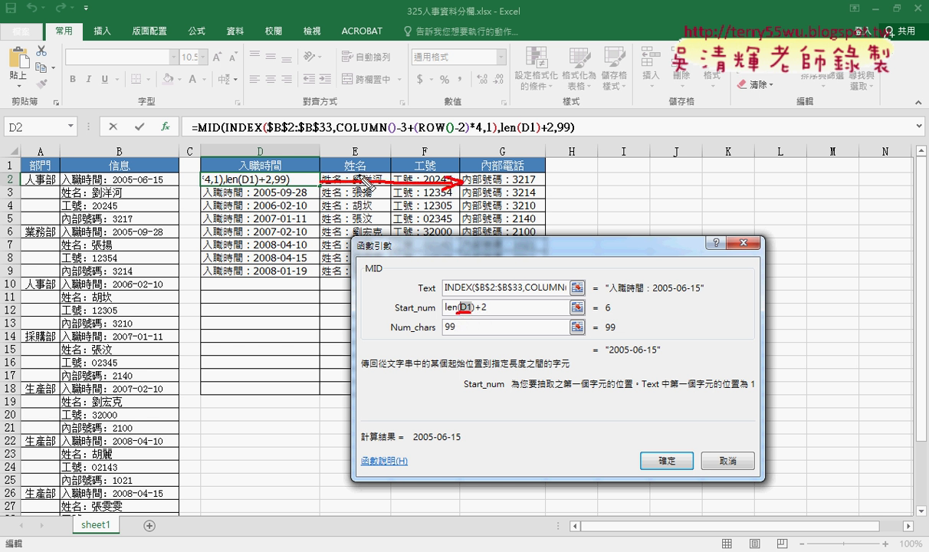
left_click_drag(356, 143, 360, 158)
left_click_drag(430, 142, 427, 158)
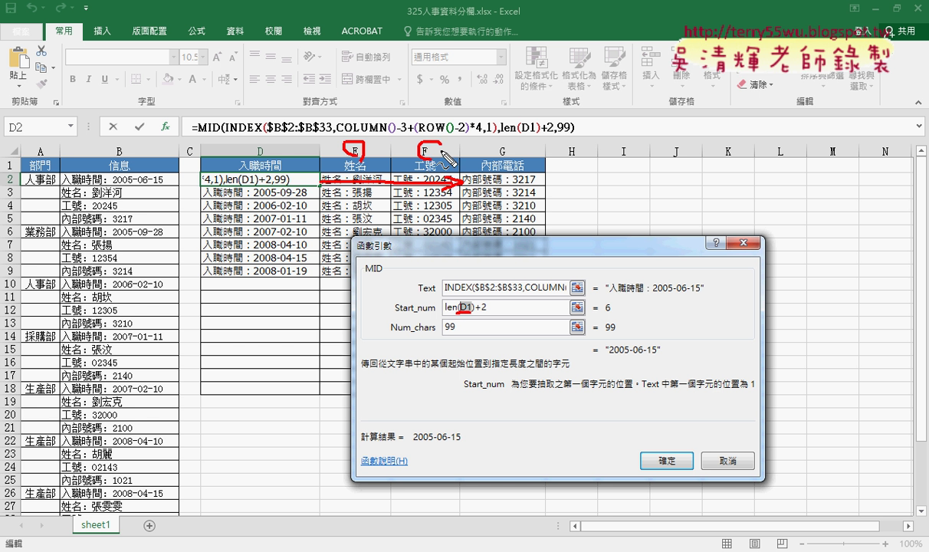
left_click_drag(508, 141, 507, 161)
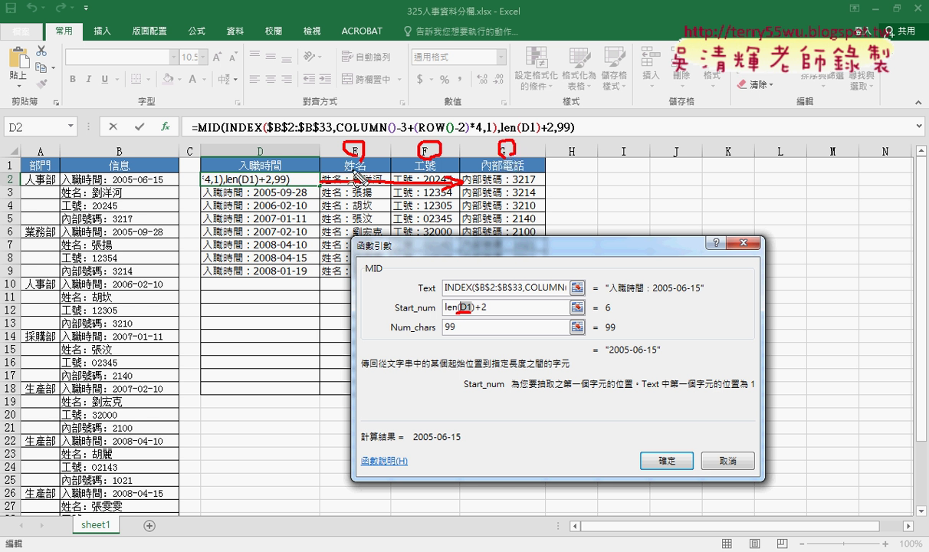
mouse_move(543, 171)
left_mouse_down()
mouse_move(545, 222)
mouse_move(561, 213)
left_mouse_up()
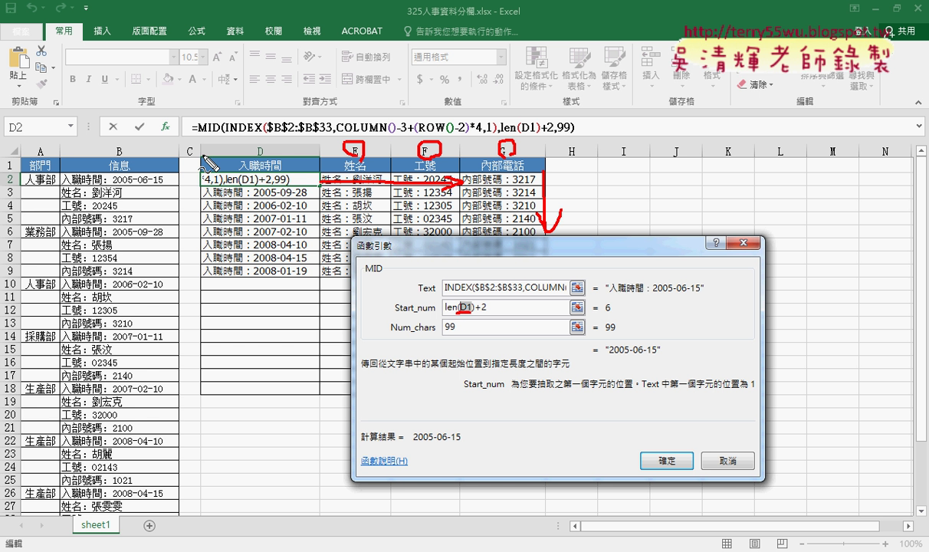
left_click_drag(282, 170, 231, 170)
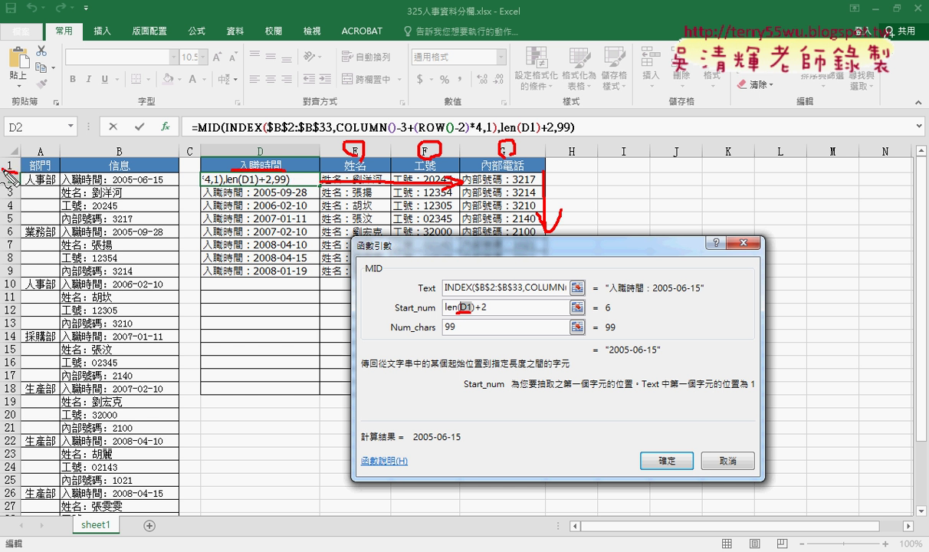
left_click_drag(20, 155, 13, 175)
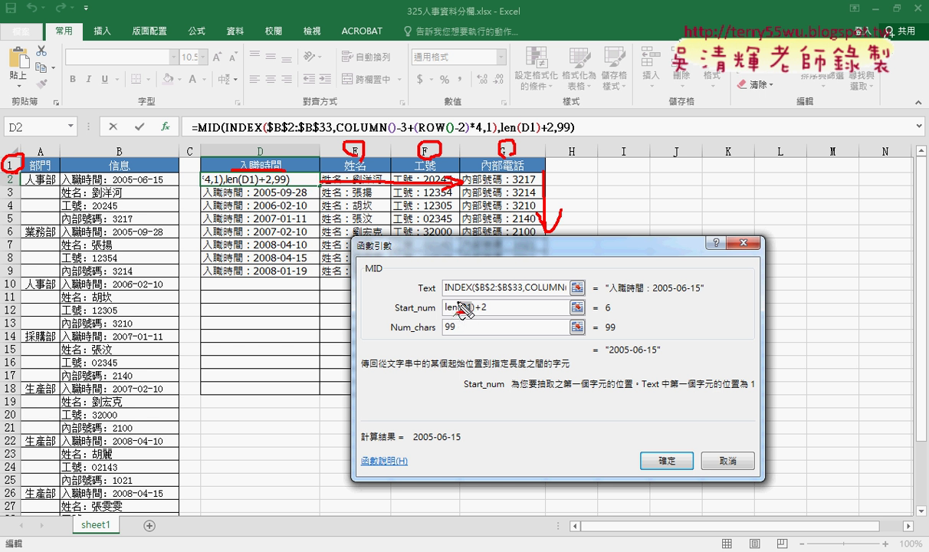
Step: Add $ to the header reference so Start_num reads len(D$1)+2
mouse_move(455, 329)
left_mouse_down()
mouse_move(468, 325)
mouse_move(463, 312)
left_mouse_up()
key("ctrl+z")
key("Escape")
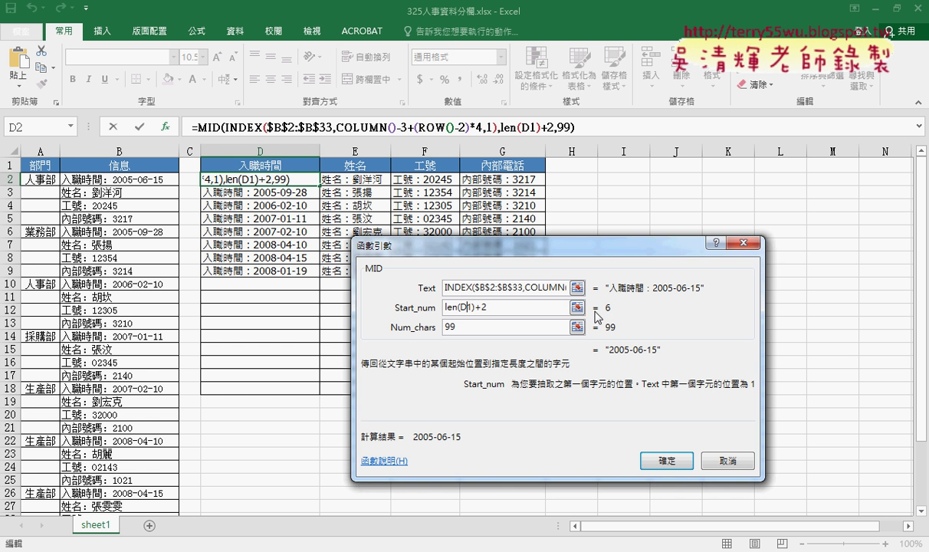
type("$")
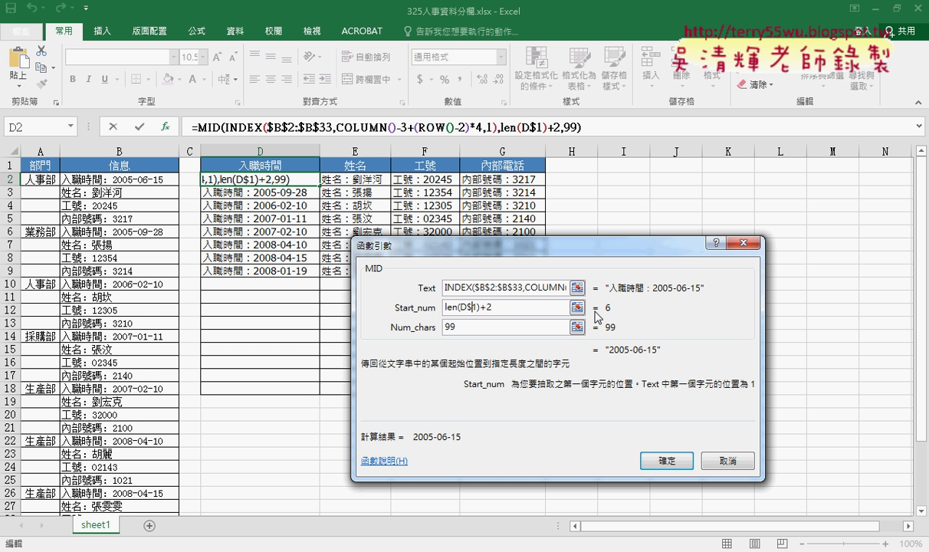
Step: Confirm D2's MID formula and fill it right to G2 and down to row 9
left_click(666, 461)
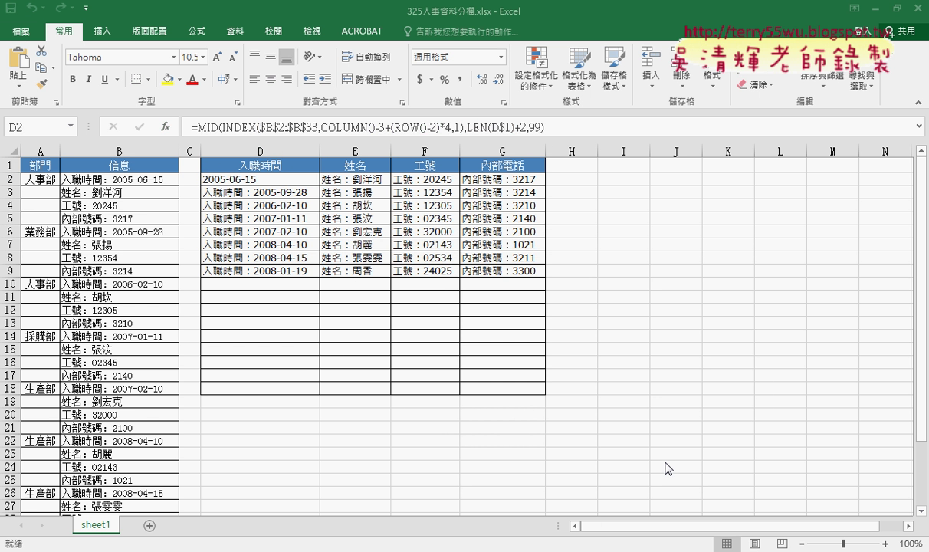
left_click_drag(319, 185, 550, 186)
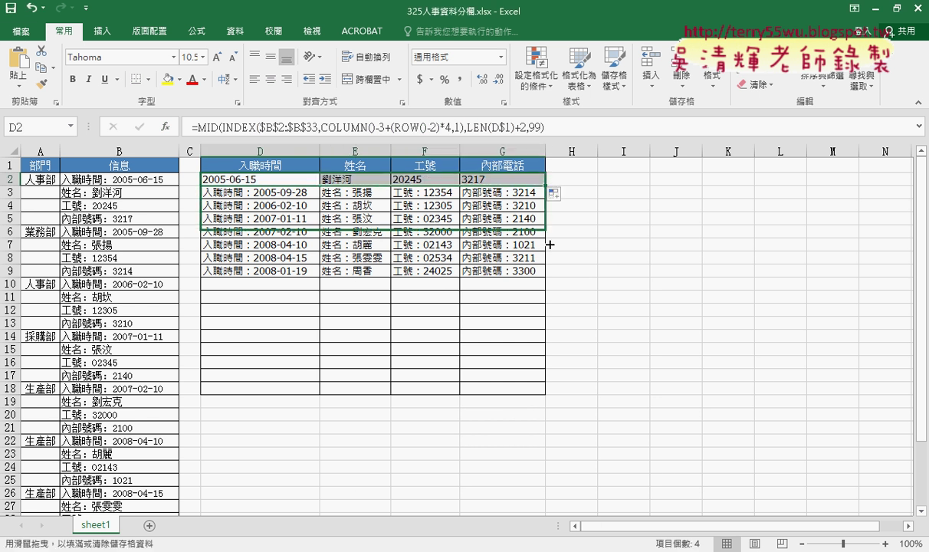
left_click_drag(549, 185, 550, 273)
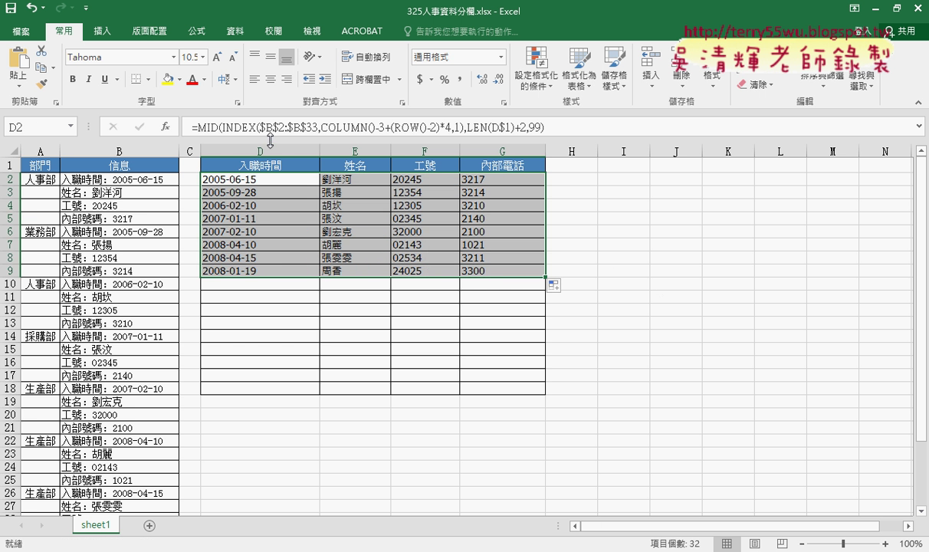
left_click_drag(253, 151, 523, 157)
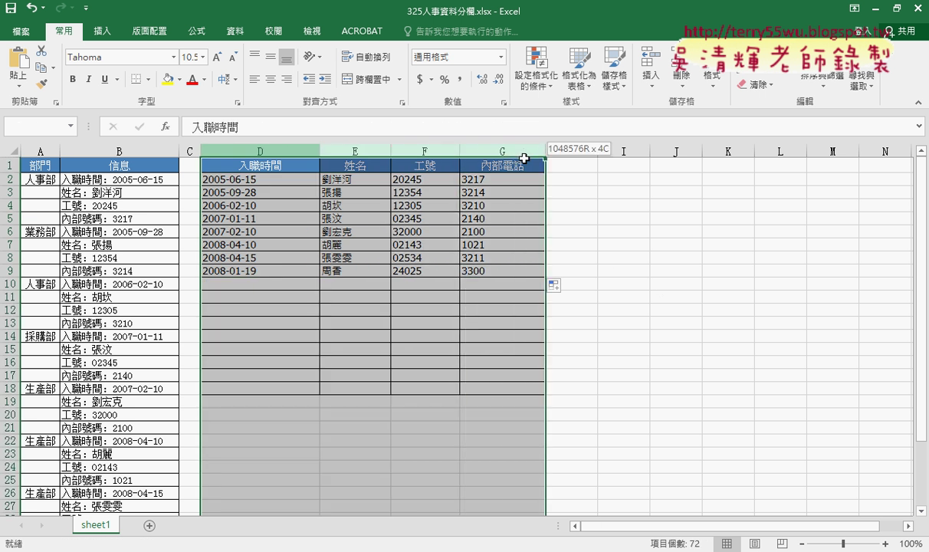
Step: AutoFit columns D–G to the extracted dates, names, 工號 and extensions, then reselect D2
left_click_drag(319, 151, 319, 151)
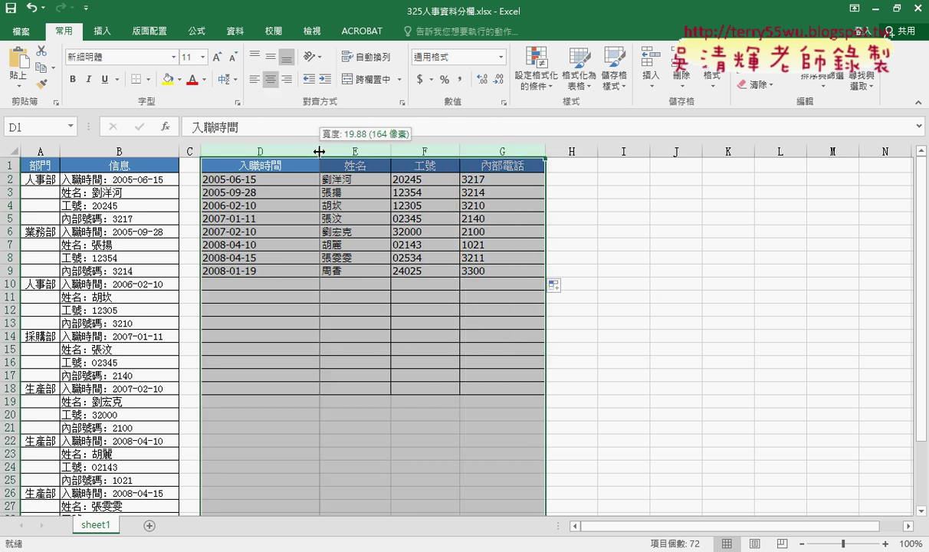
double_click(319, 151)
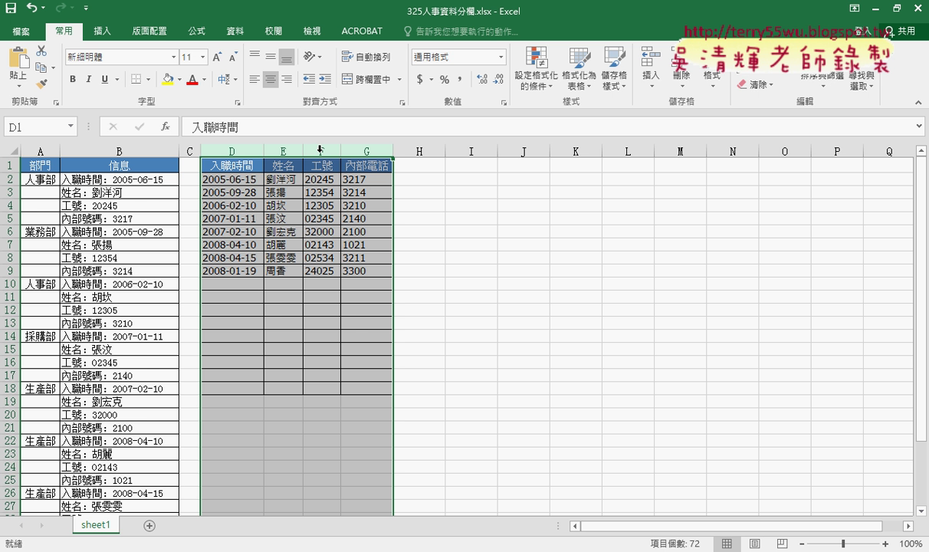
left_click(224, 168)
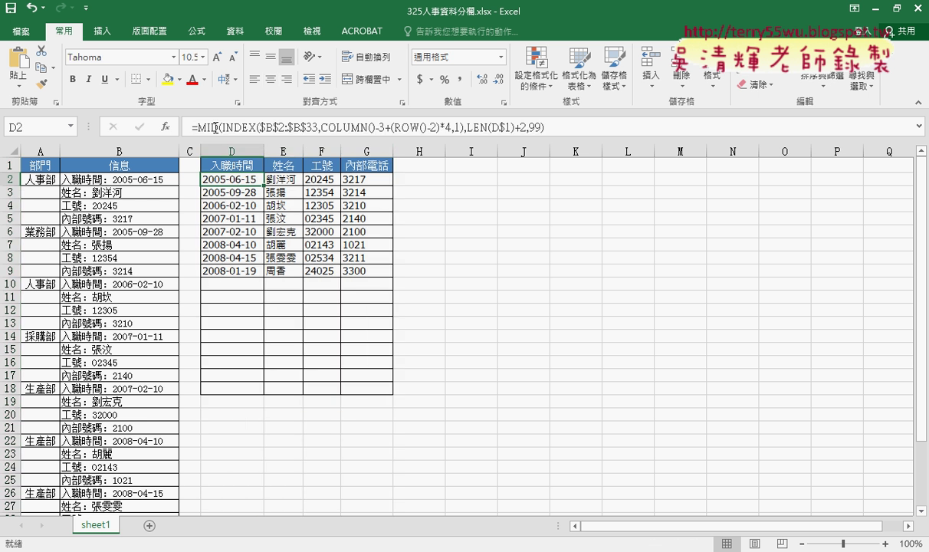